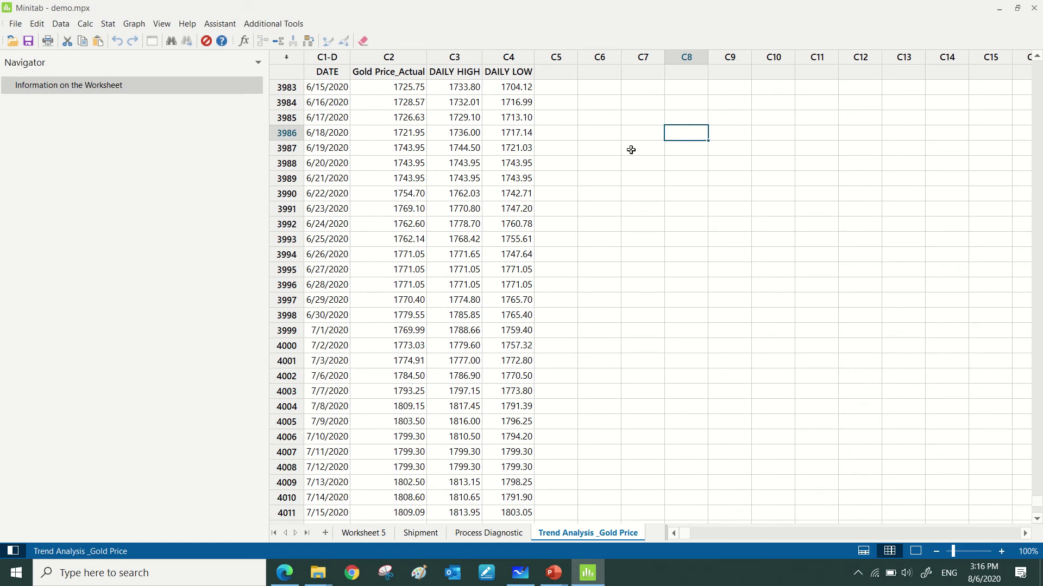
- Check the DATE column by jumping between its first and last data rows
left_click(338, 91)
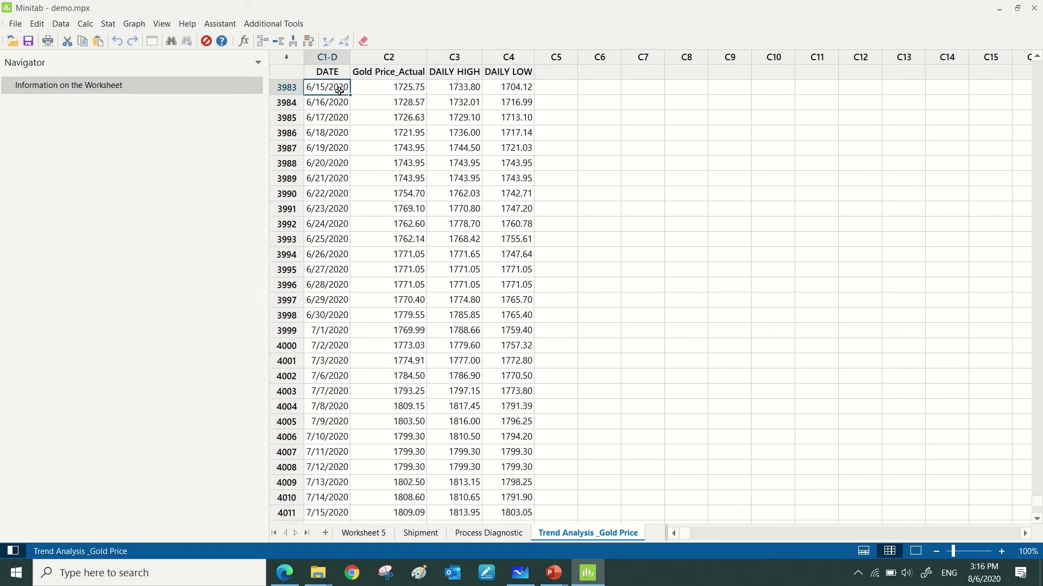
key("ctrl+Down")
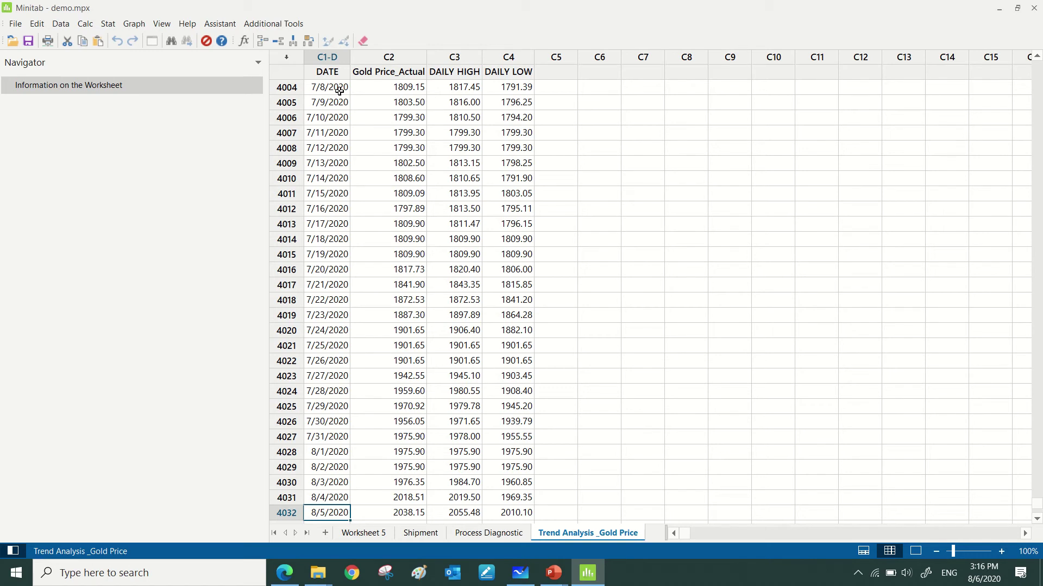
key("ctrl+Home")
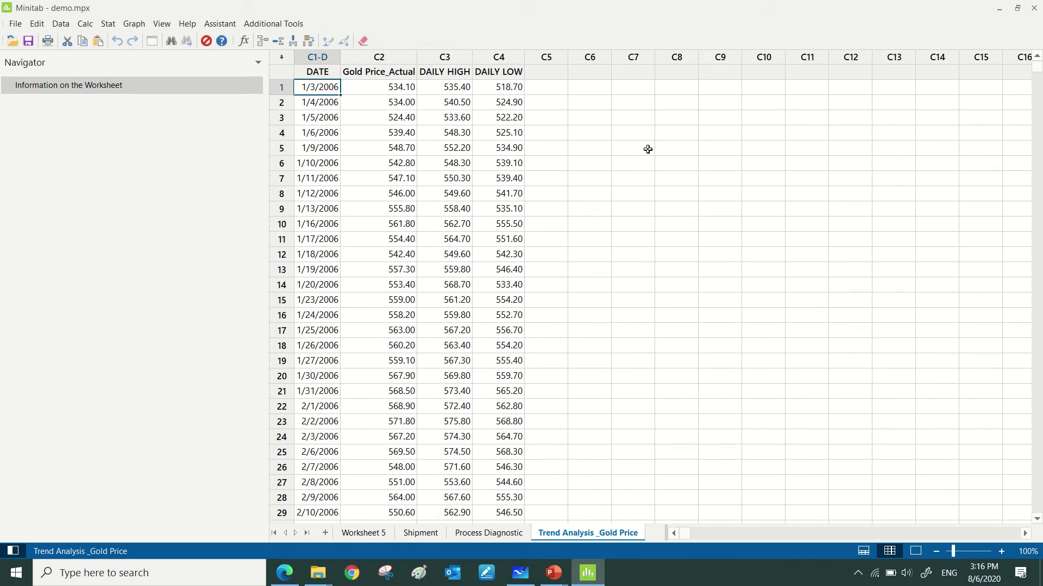
key("ctrl+Down")
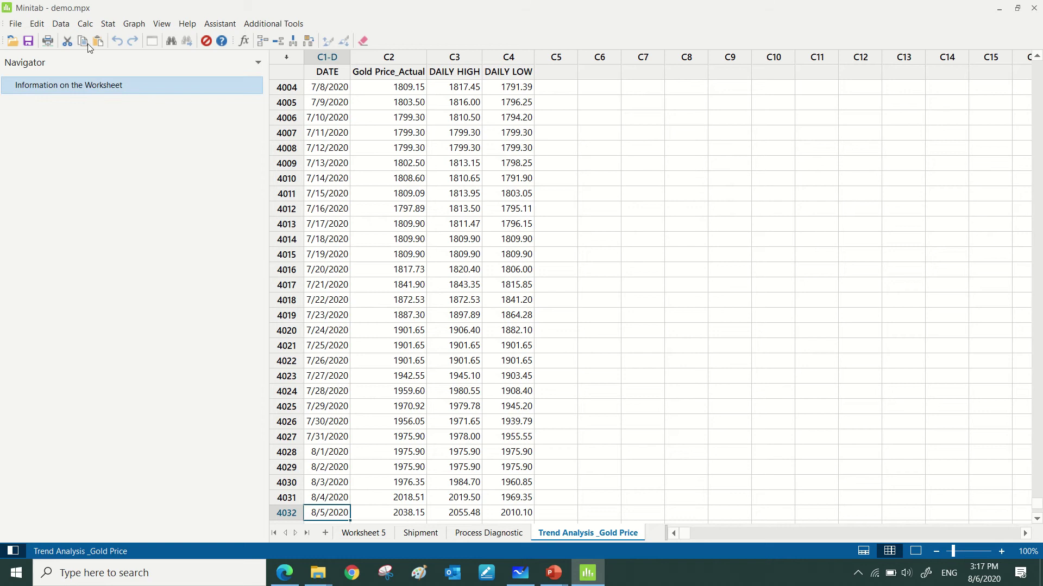
- Extract the year from each DATE value into a new column named YEAR
left_click(62, 23)
mouse_move(103, 291)
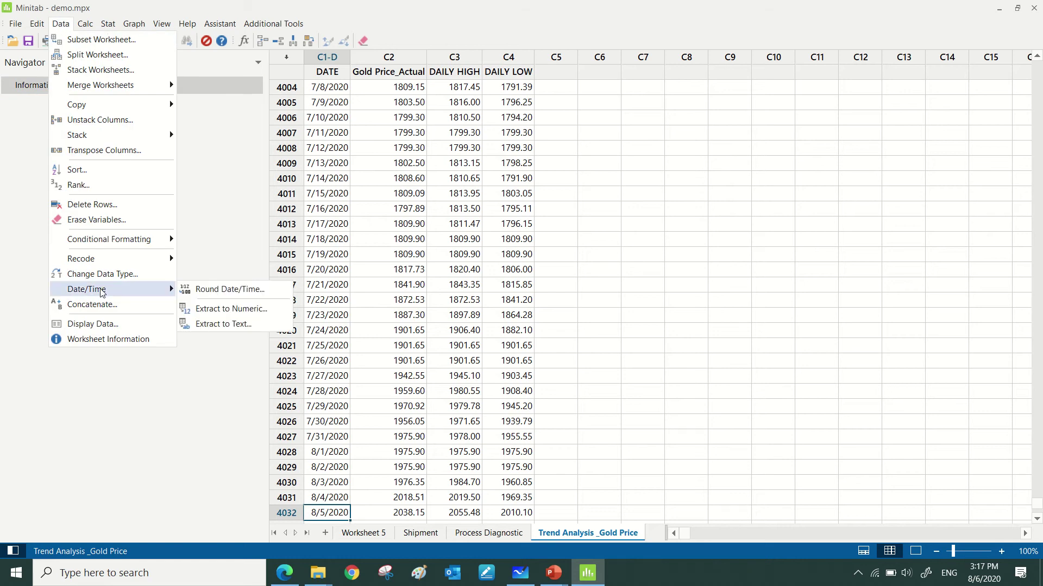
left_click(247, 309)
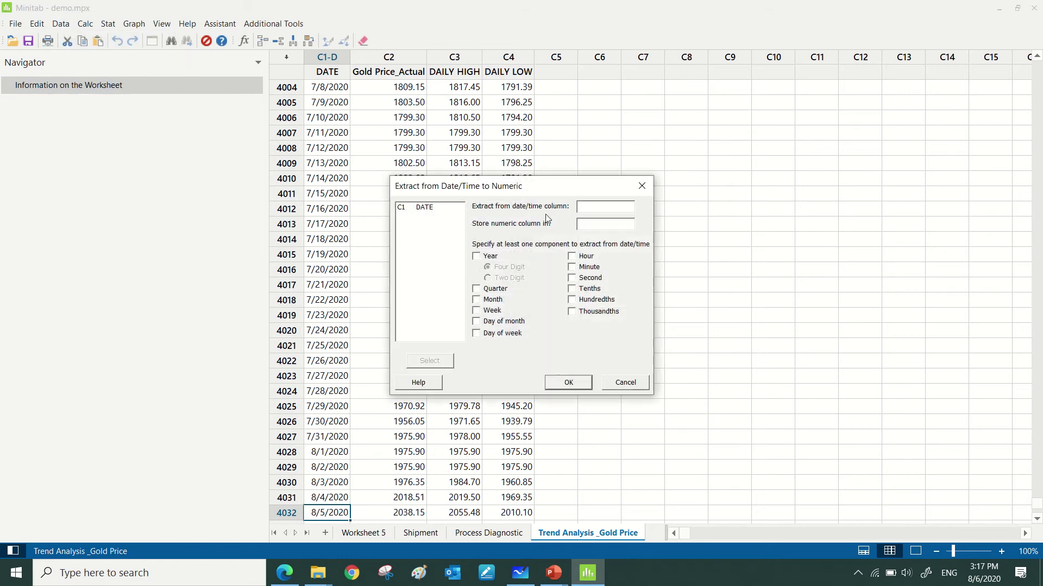
left_click(420, 208)
double_click(420, 208)
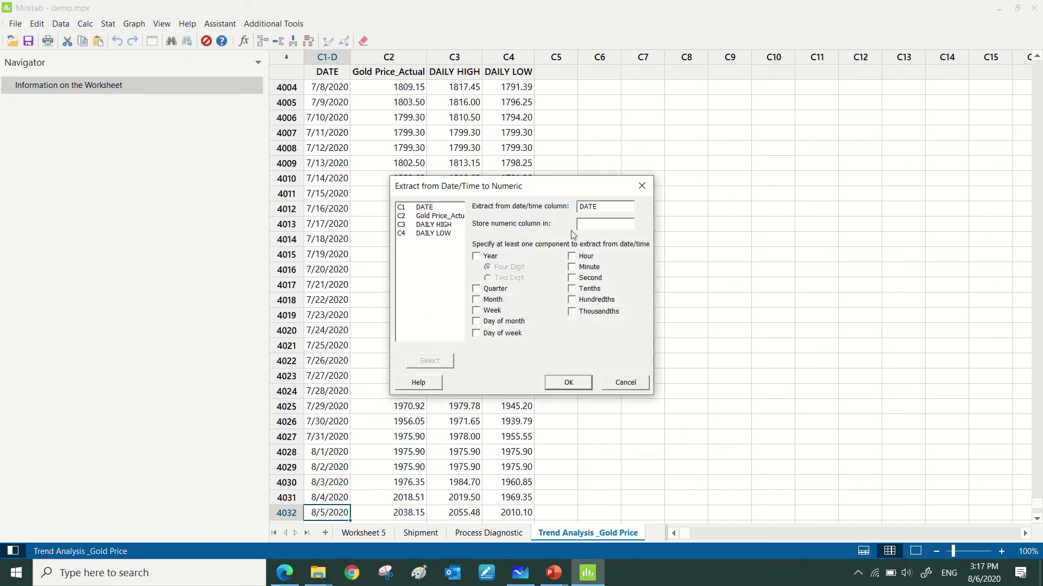
type("YEAR")
left_click(489, 257)
left_click(568, 383)
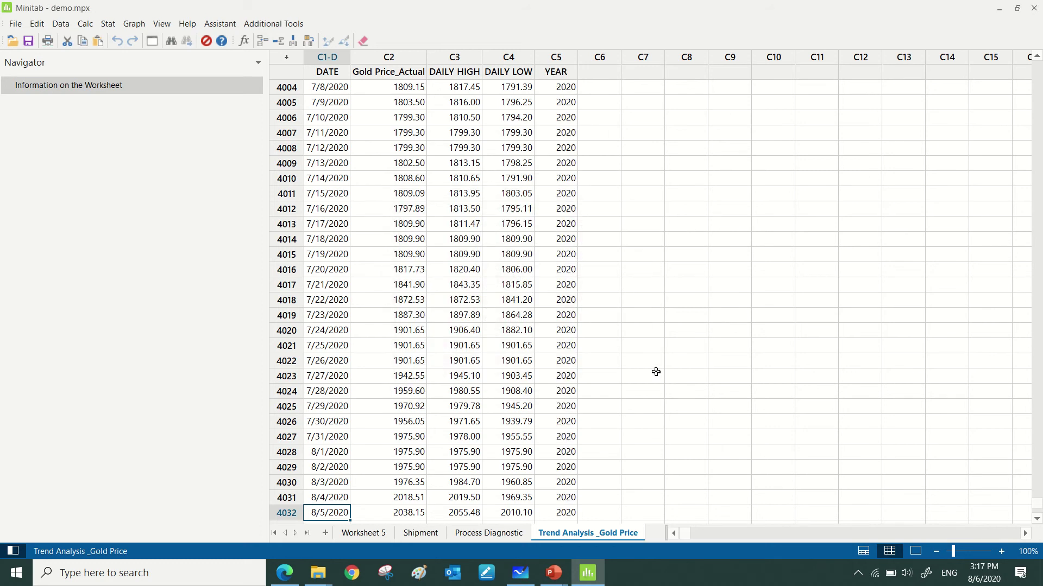
- Split the worksheet by YEAR, then display the last (2020) worksheet on its own, output hidden
left_click(61, 24)
left_click(89, 57)
double_click(447, 240)
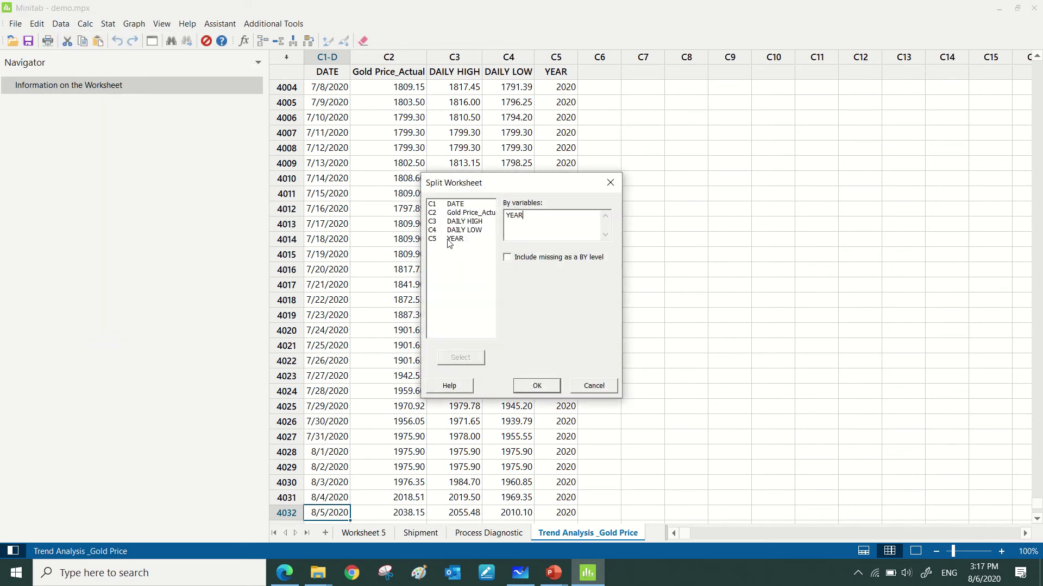
left_click(537, 386)
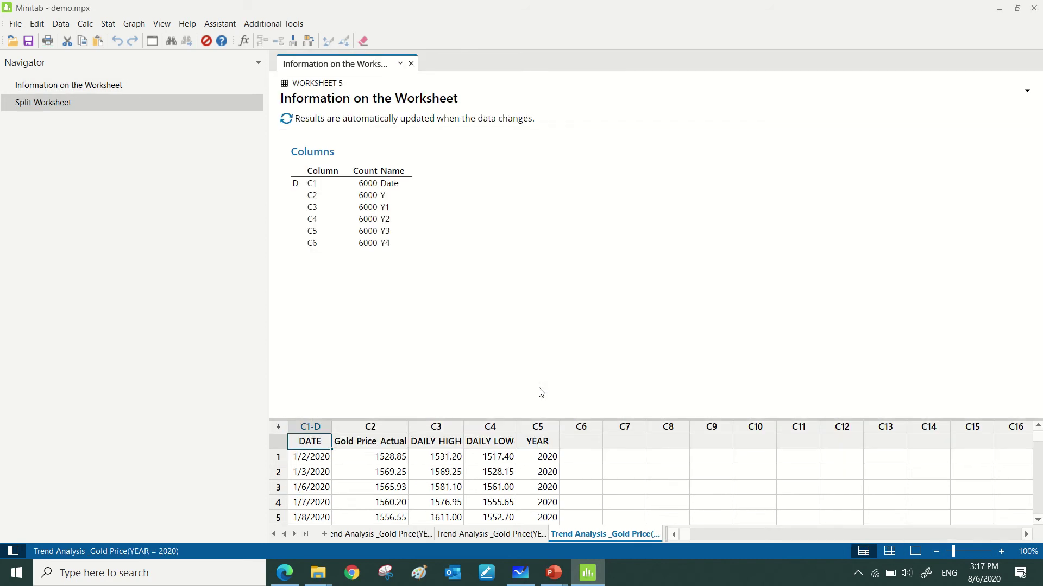
left_click(306, 533)
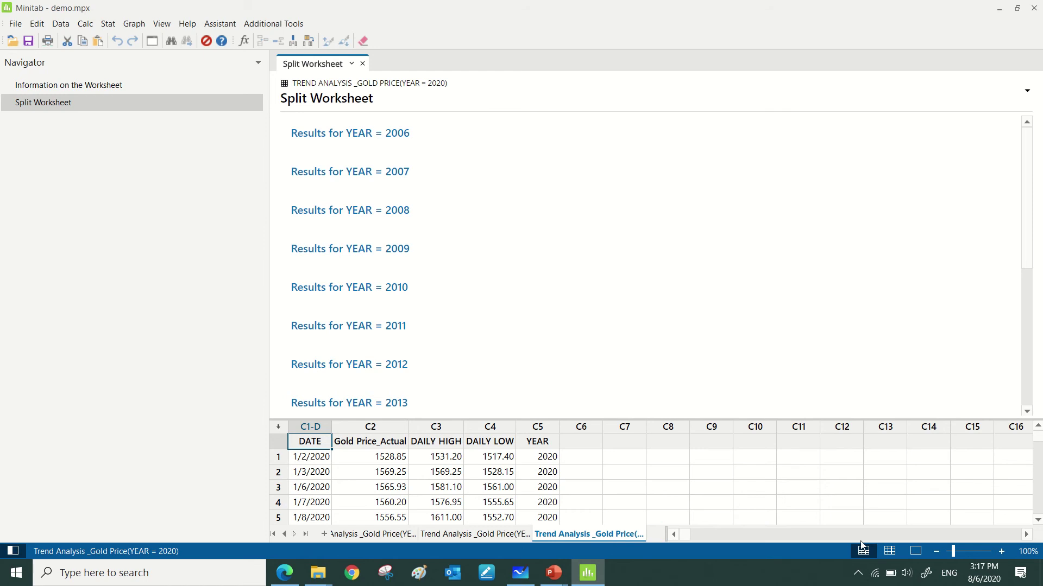
left_click(888, 552)
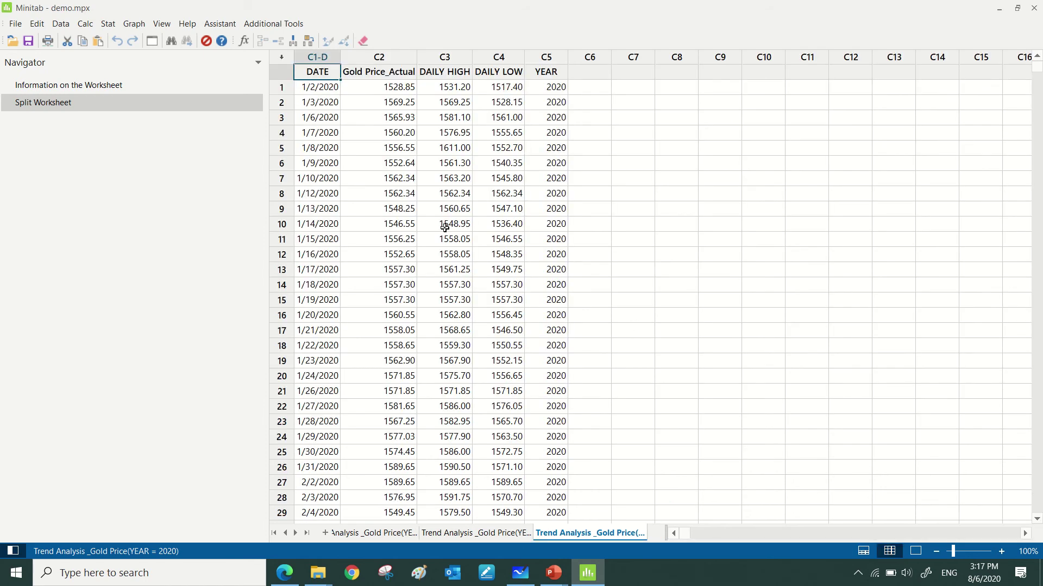
- Draw a simple time series plot of Gold Price_Actual and open it maximized in Edit Graph
left_click(108, 25)
mouse_move(156, 183)
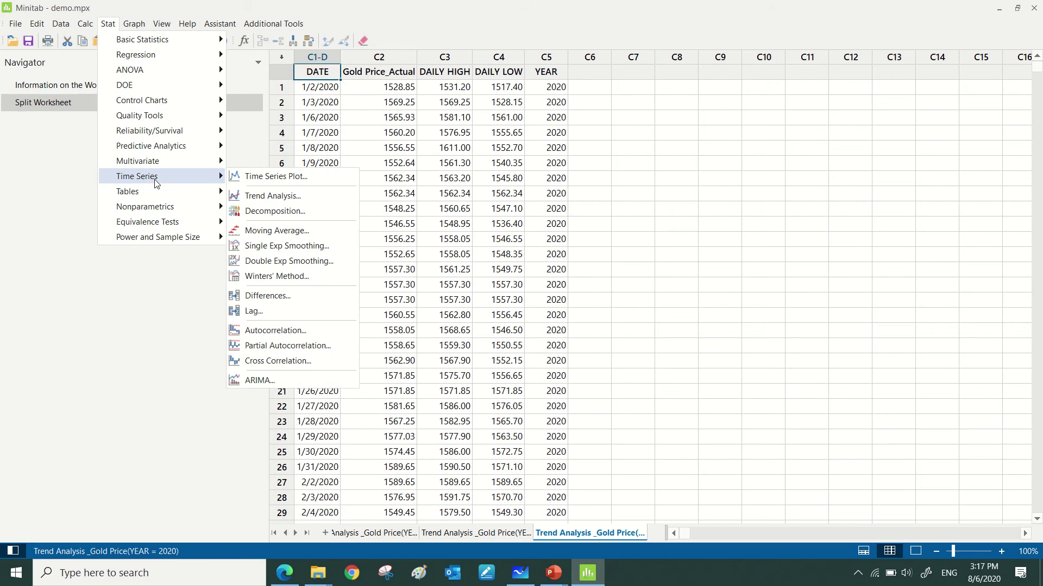
left_click(276, 178)
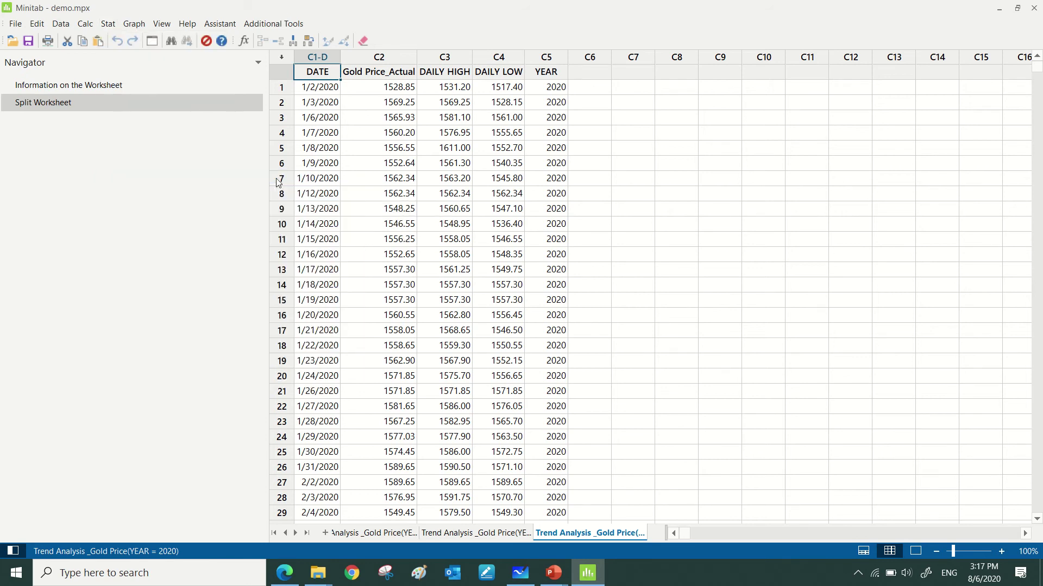
left_click(536, 365)
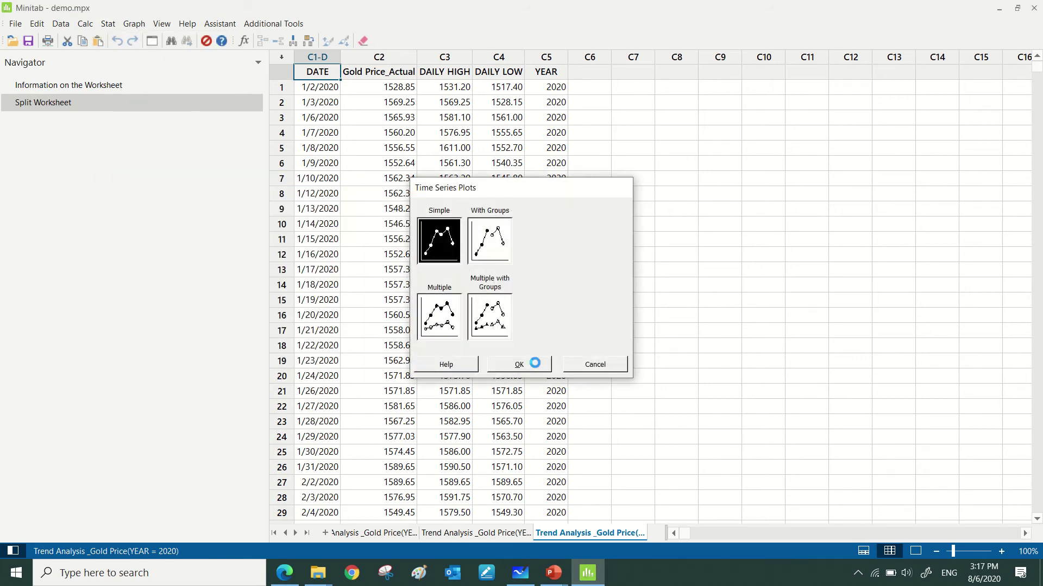
left_click(413, 204)
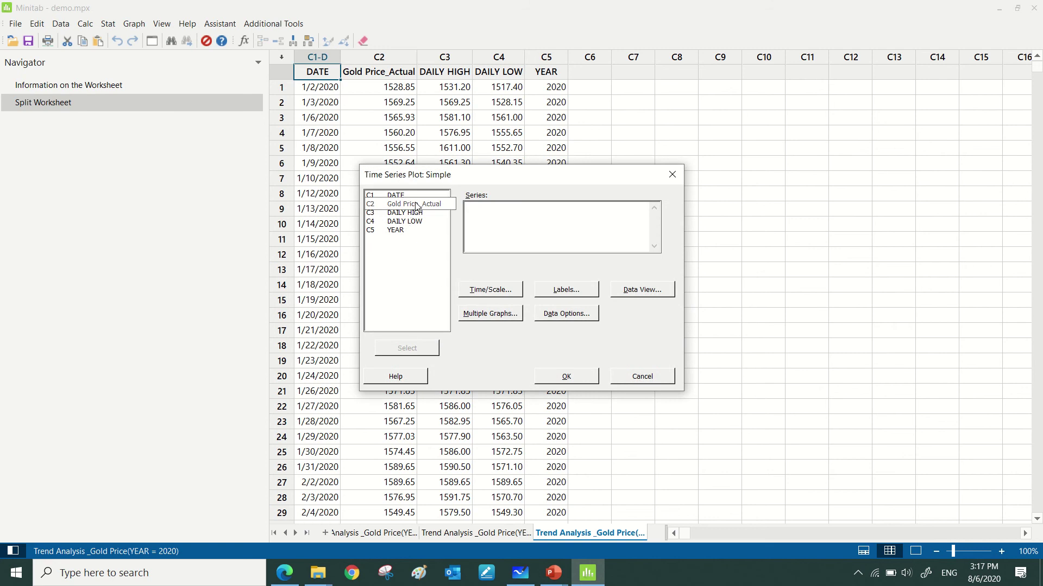
double_click(416, 205)
left_click(567, 377)
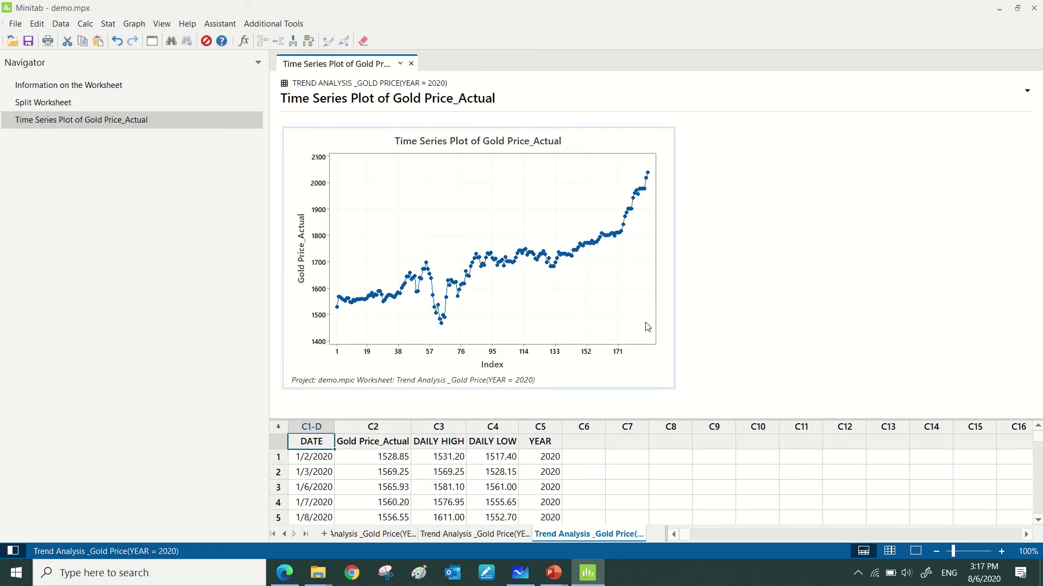
double_click(649, 151)
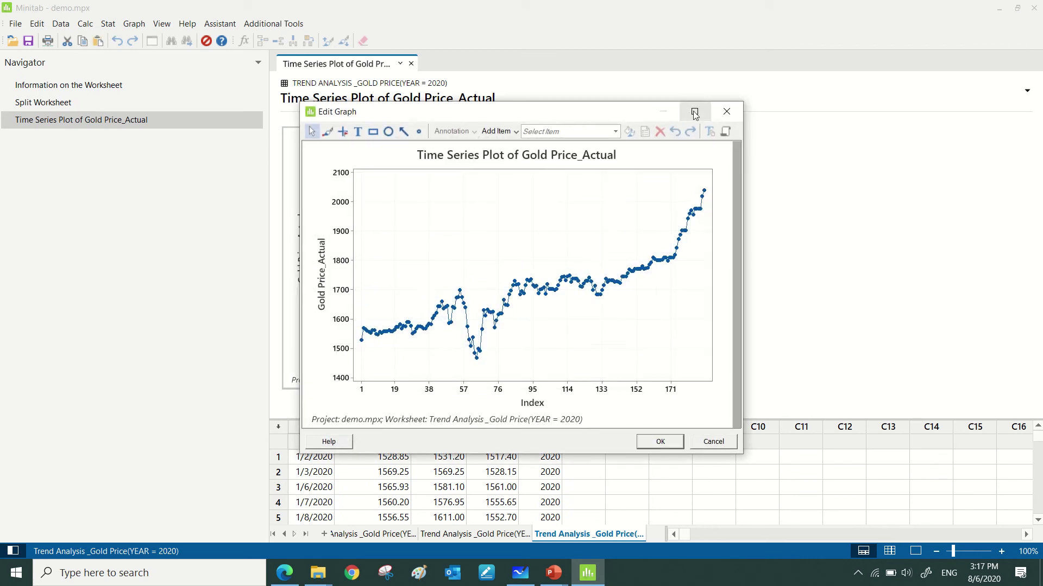
left_click(692, 111)
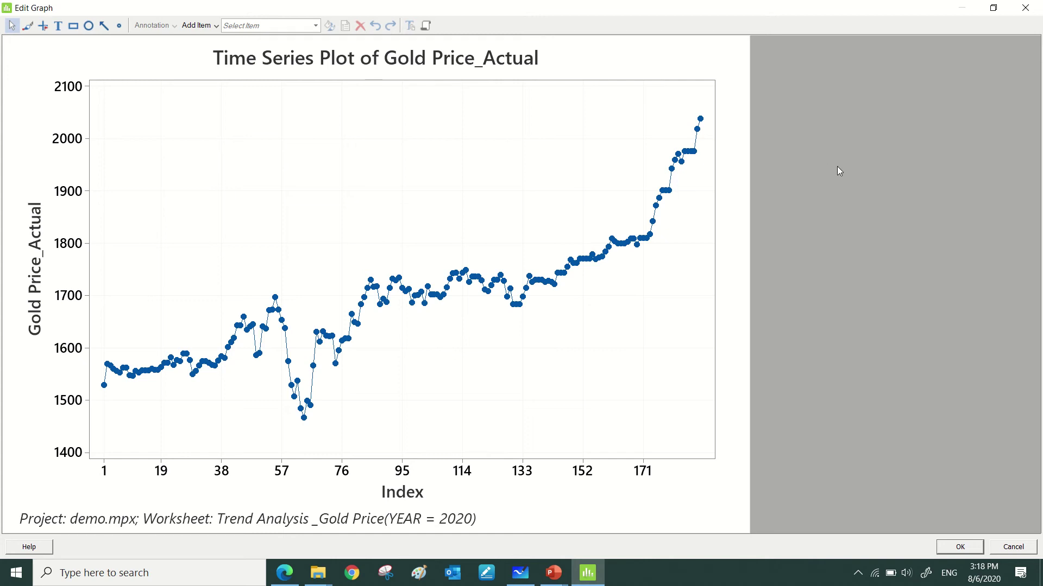
- Close the graph editor and fit a linear trend model to Gold Price_Actual
left_click(1025, 8)
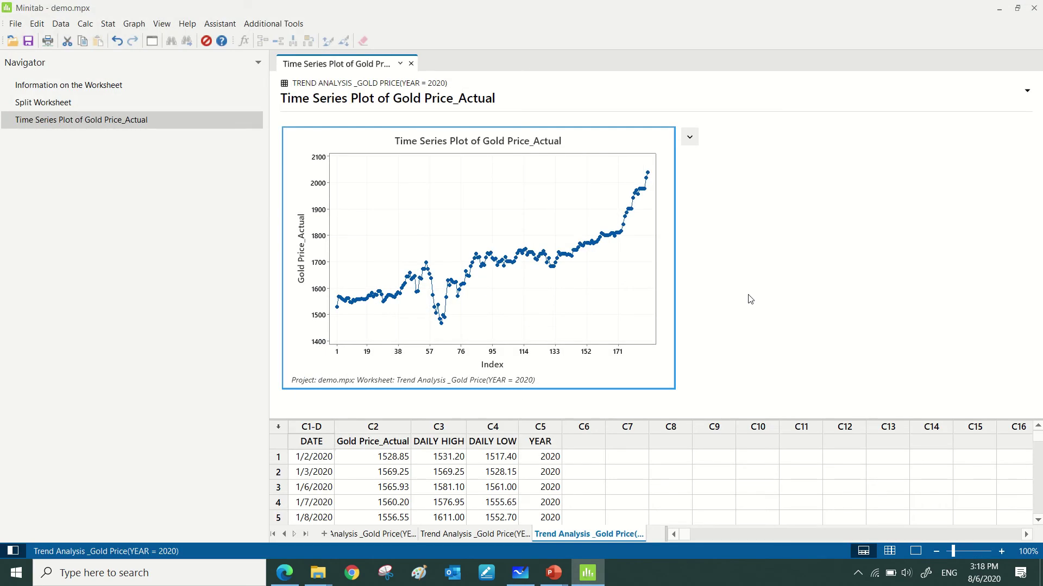
left_click(108, 24)
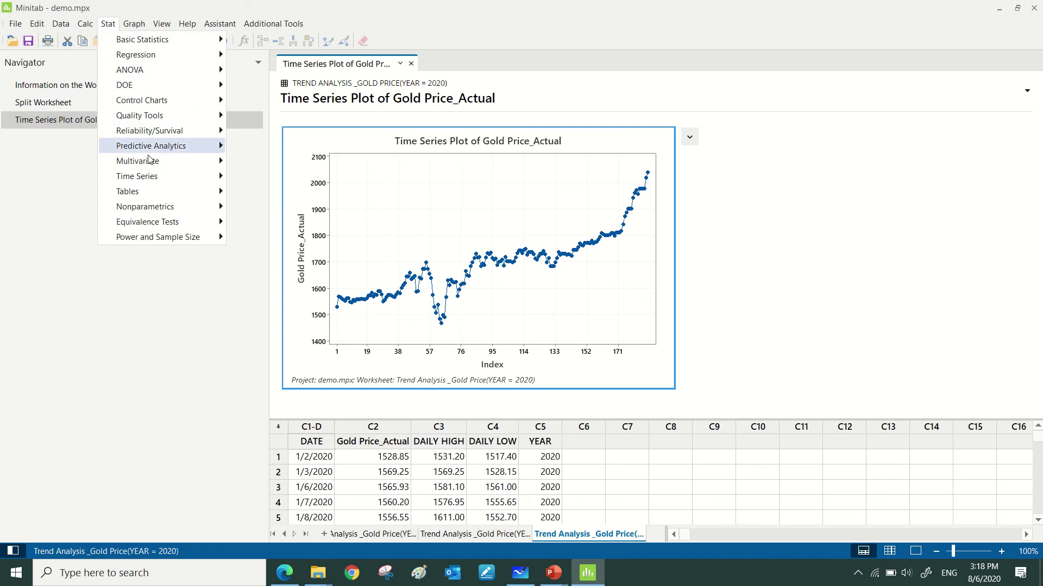
mouse_move(150, 177)
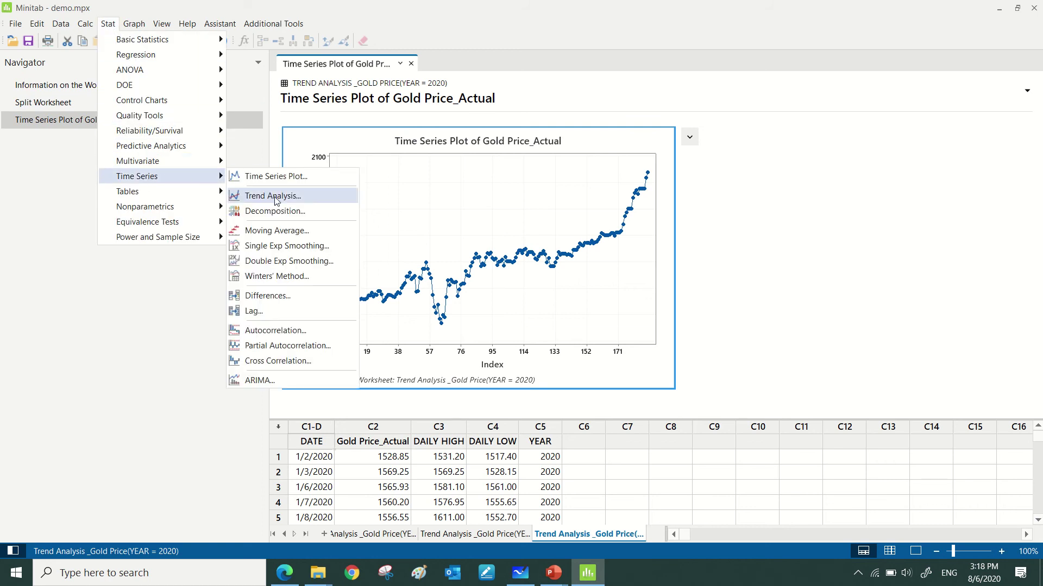
left_click(273, 196)
left_click_drag(524, 189, 837, 164)
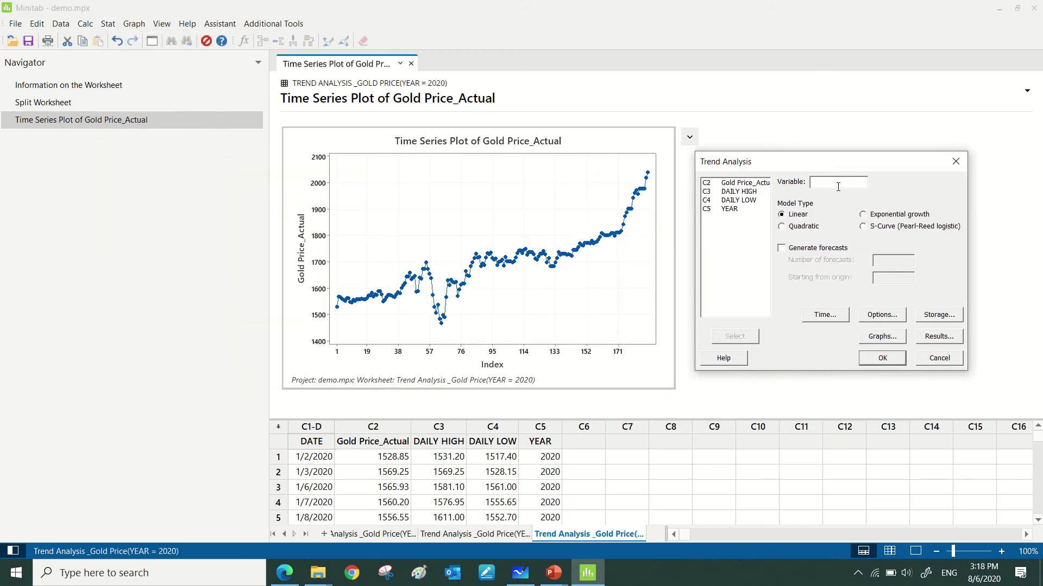
double_click(736, 184)
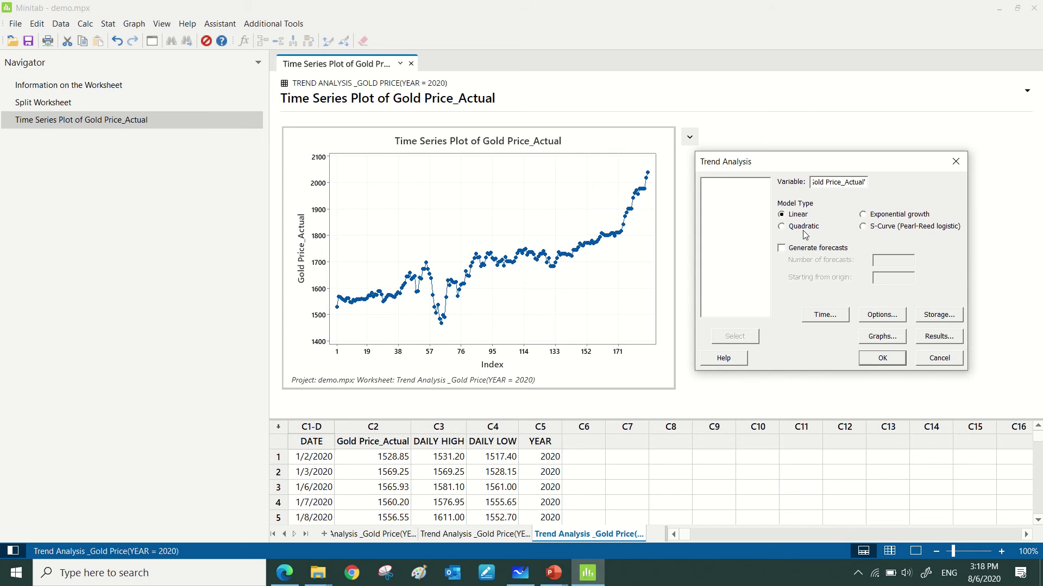
left_click(887, 357)
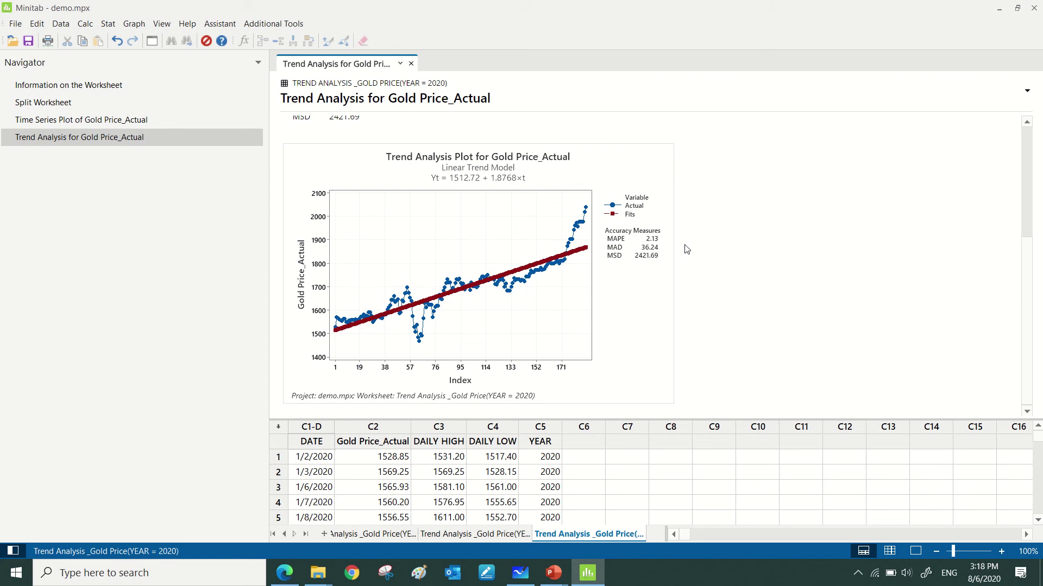
- Rerun the trend analysis as Quadratic and Exponential growth, then return to the quadratic results
key("ctrl+e")
left_click_drag(588, 181, 911, 137)
left_click(814, 205)
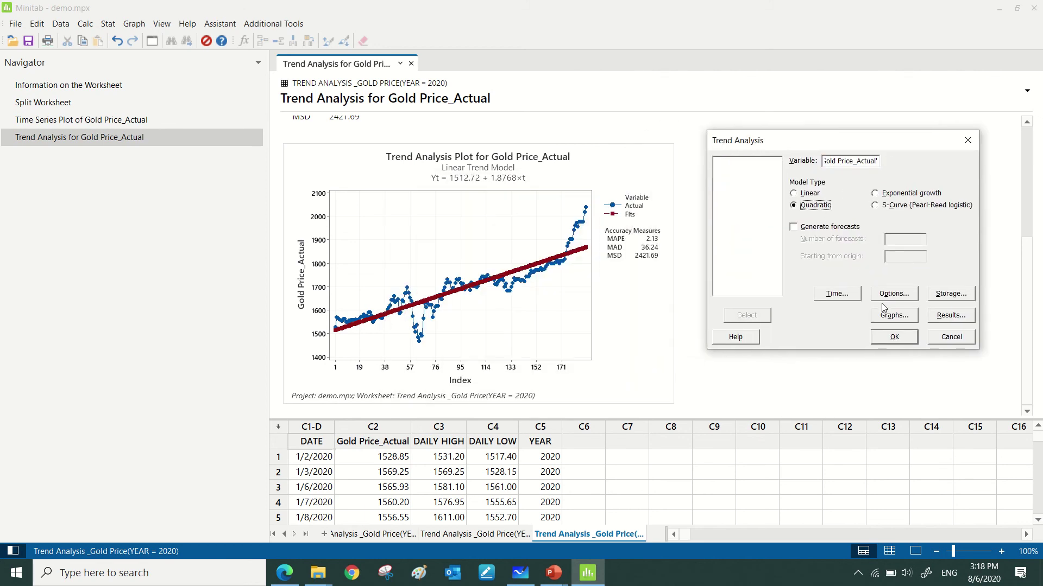
left_click(895, 338)
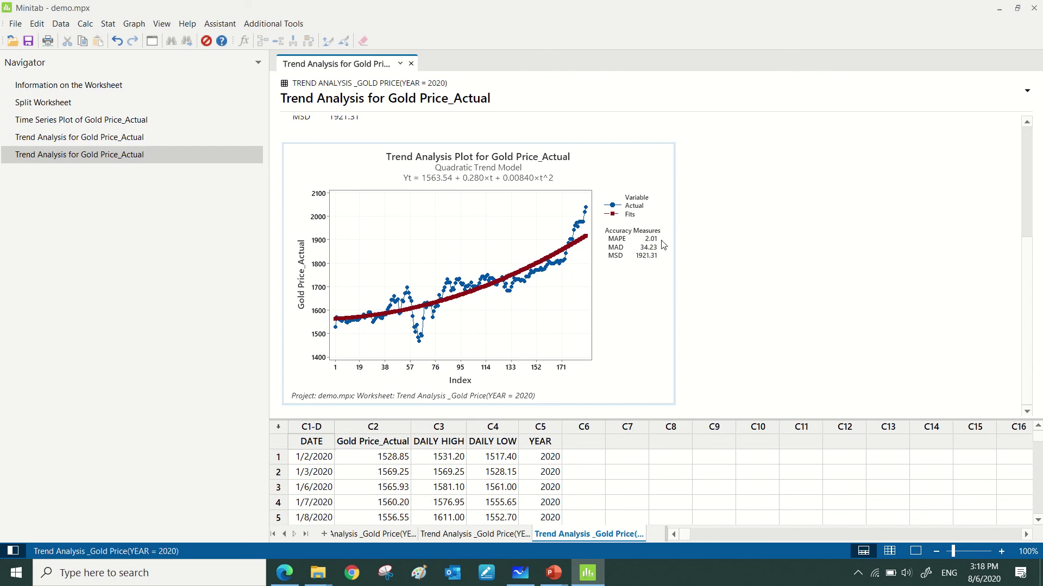
key("ctrl+e")
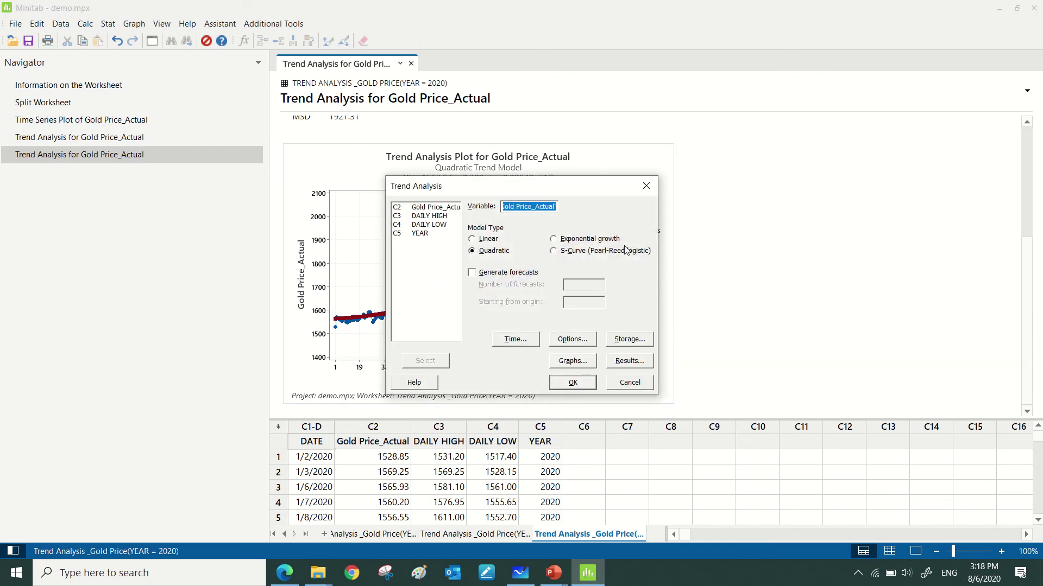
left_click(612, 241)
left_click(573, 382)
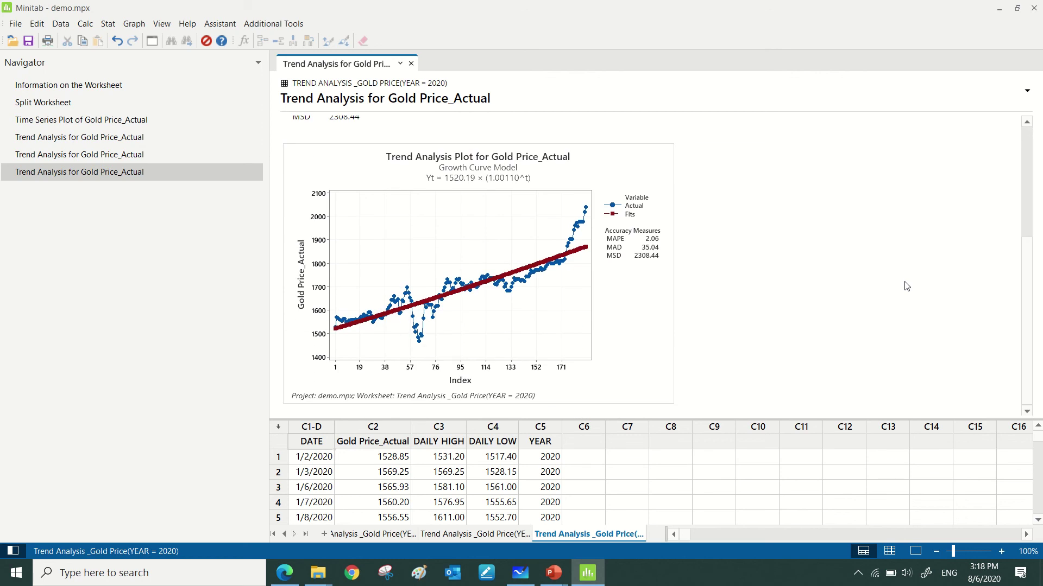
double_click(114, 155)
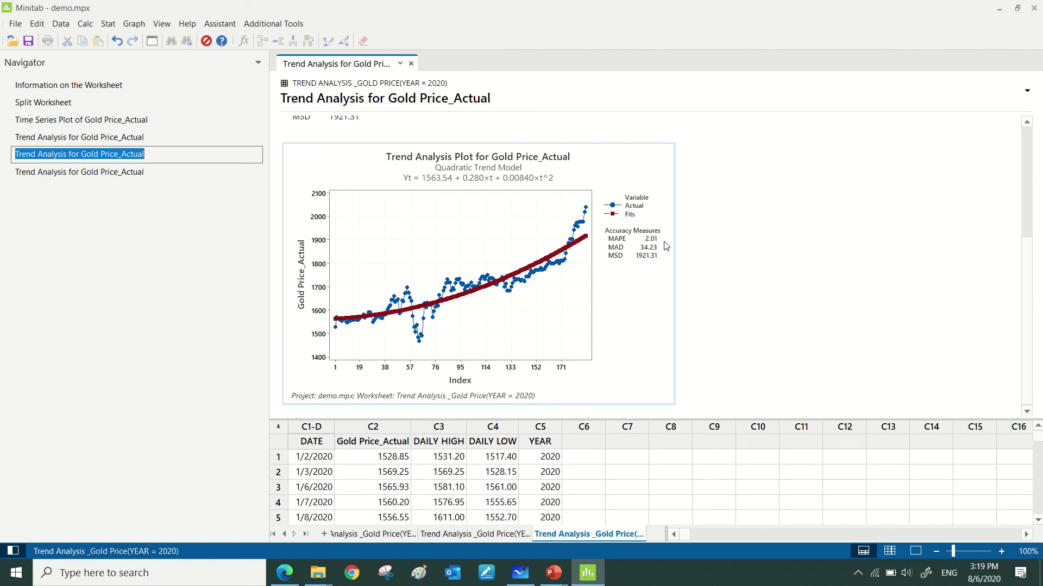
- Run double exponential smoothing on Gold Price_Actual, giving MAPE 0.777, MAD 12.920, MSD 355.118
left_click(108, 24)
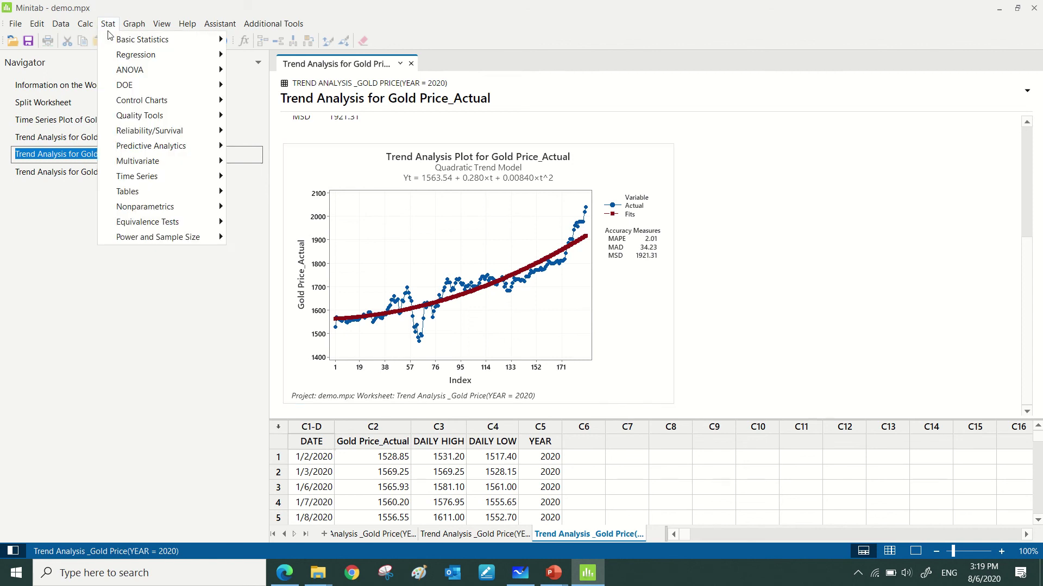
mouse_move(149, 177)
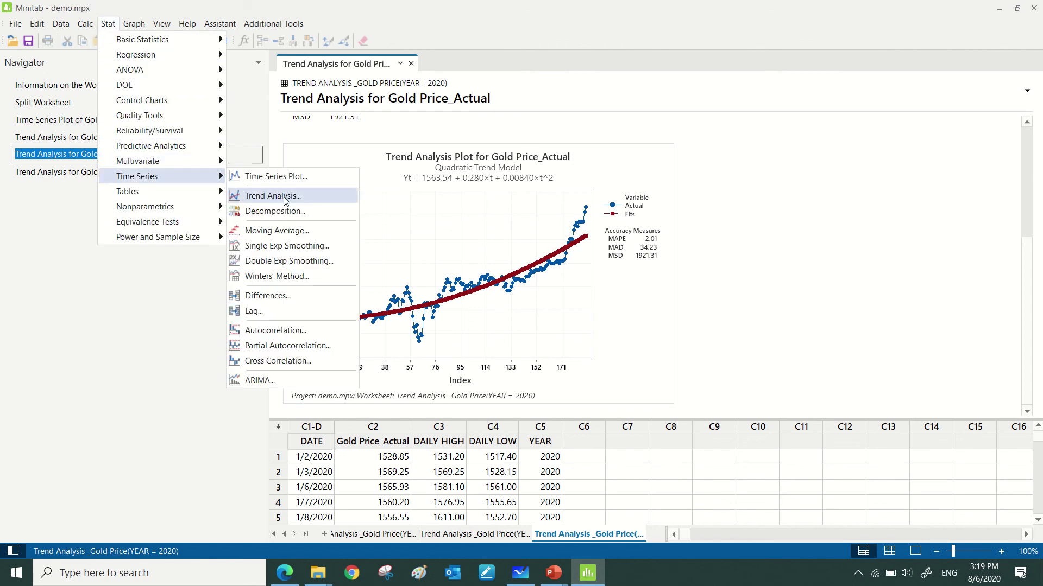
left_click(319, 263)
left_click_drag(585, 172, 869, 151)
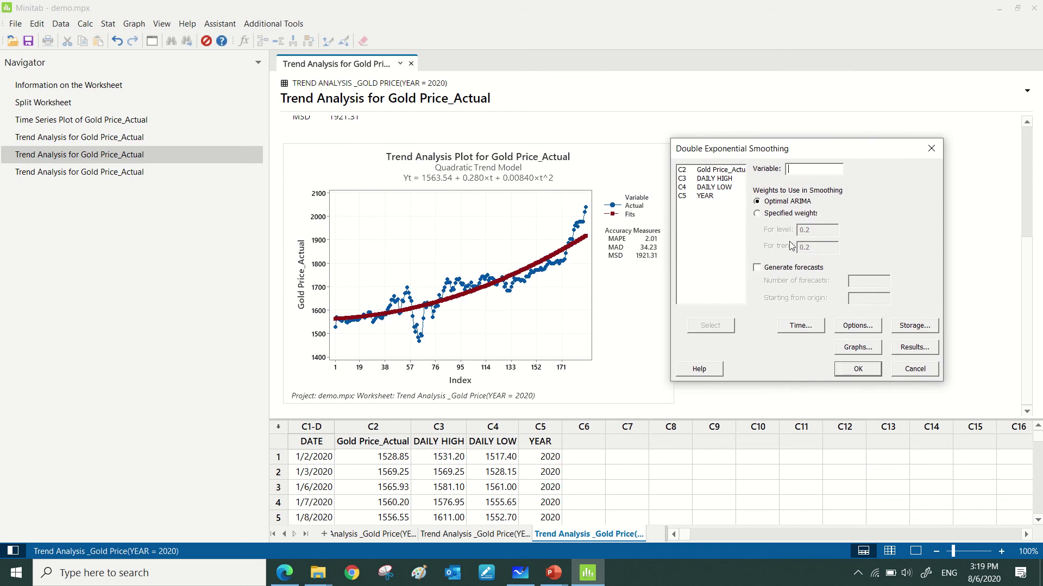
double_click(718, 172)
left_click(859, 369)
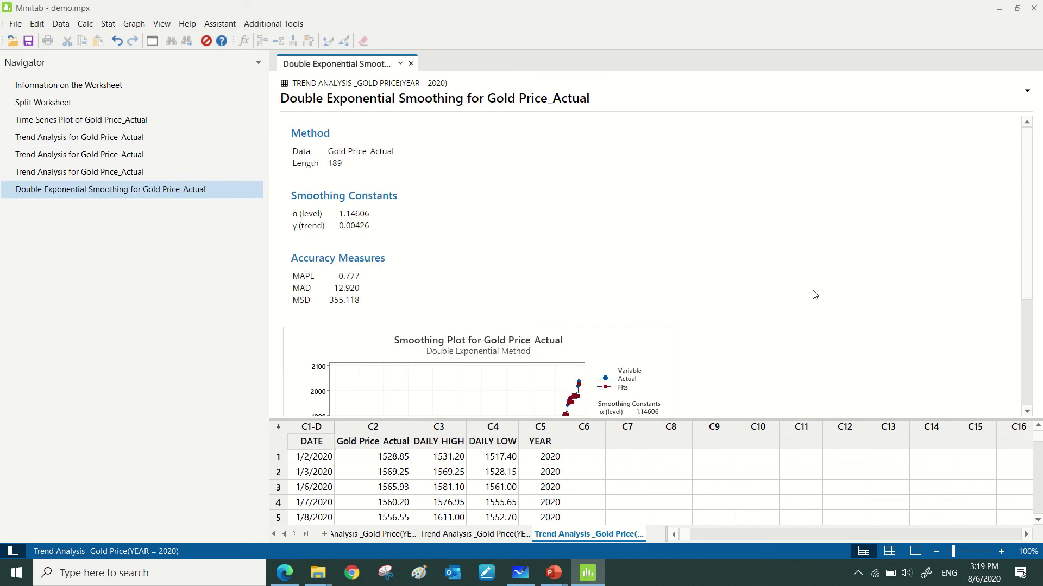
scroll(814, 295, "down", 3)
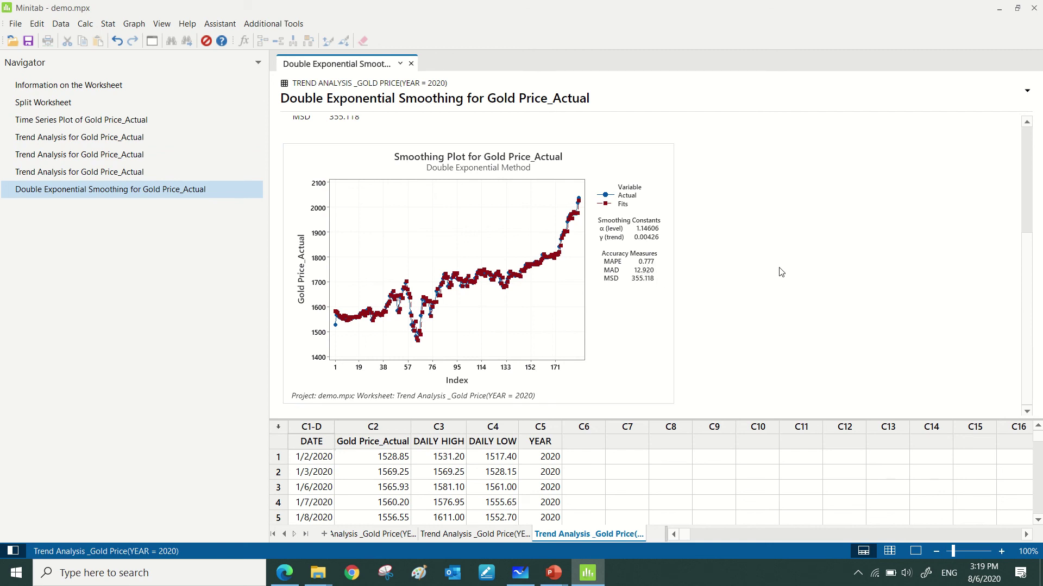
- Rerun the double exponential smoothing generating 20 forecasts and view the periods 190–209 forecast table
key("ctrl+e")
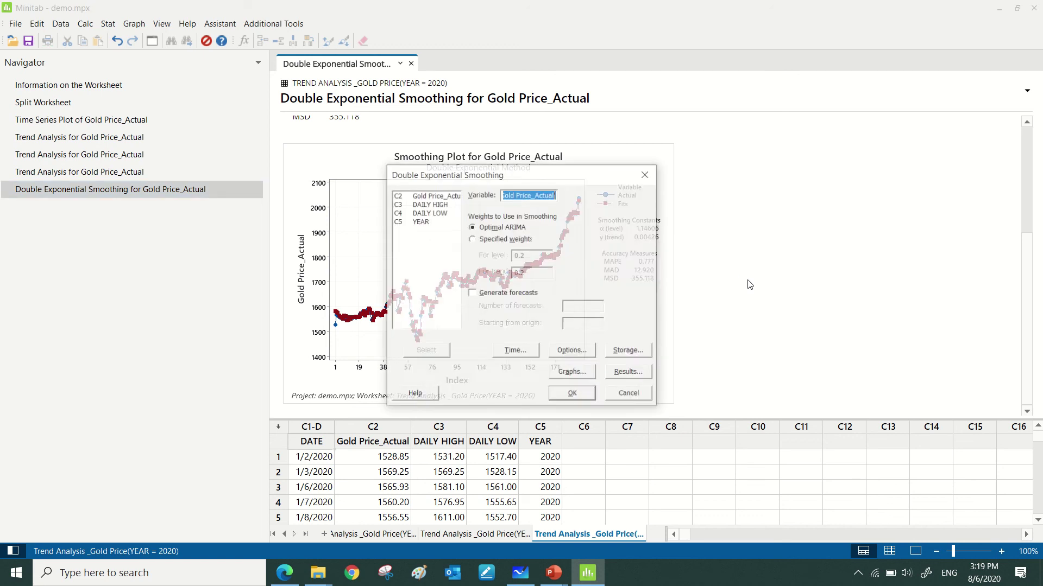
left_click(503, 294)
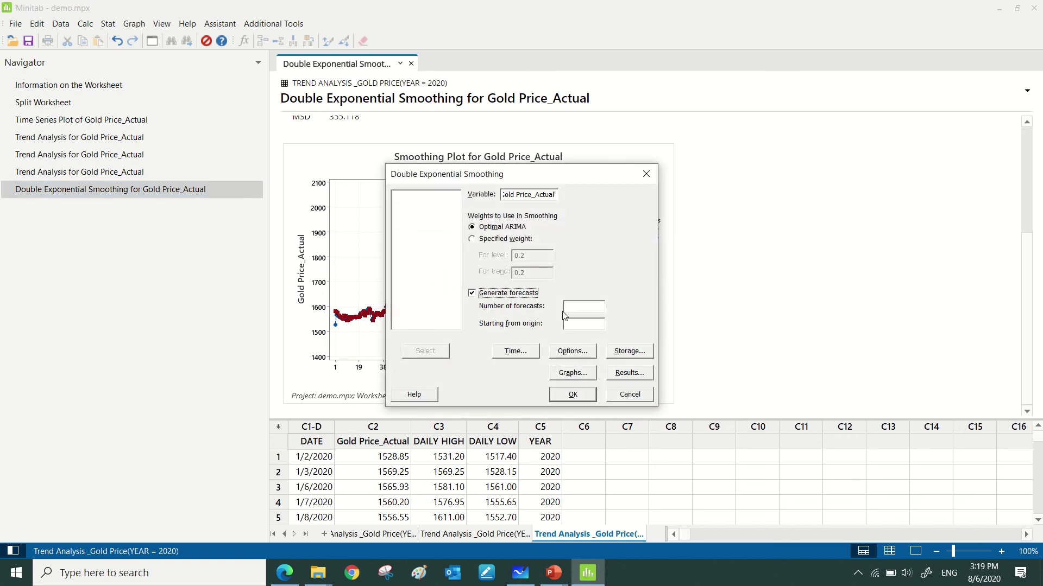
left_click(580, 309)
type("20")
left_click(580, 396)
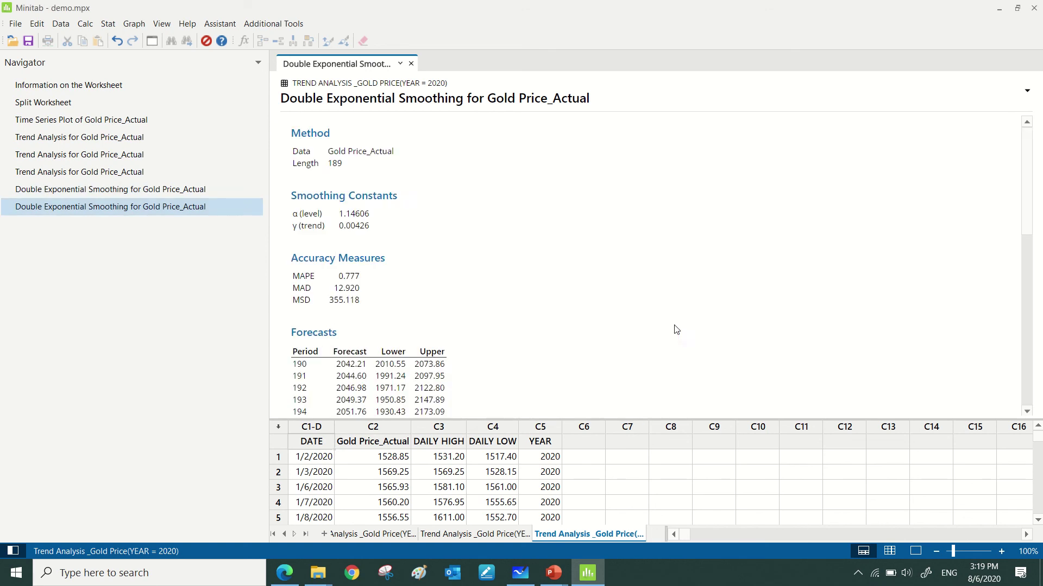
scroll(752, 314, "down", 4)
scroll(753, 314, "down", 2)
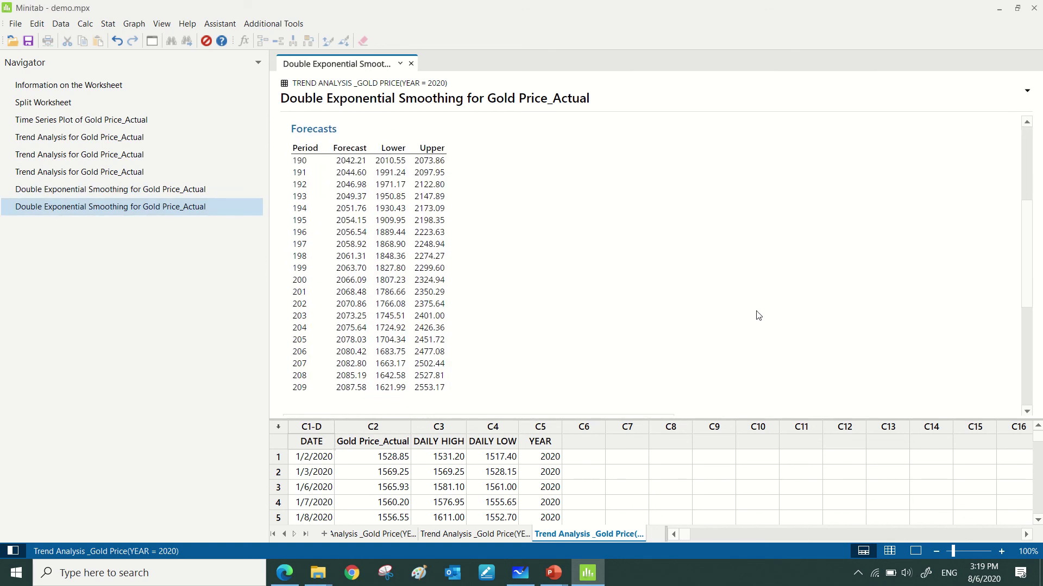